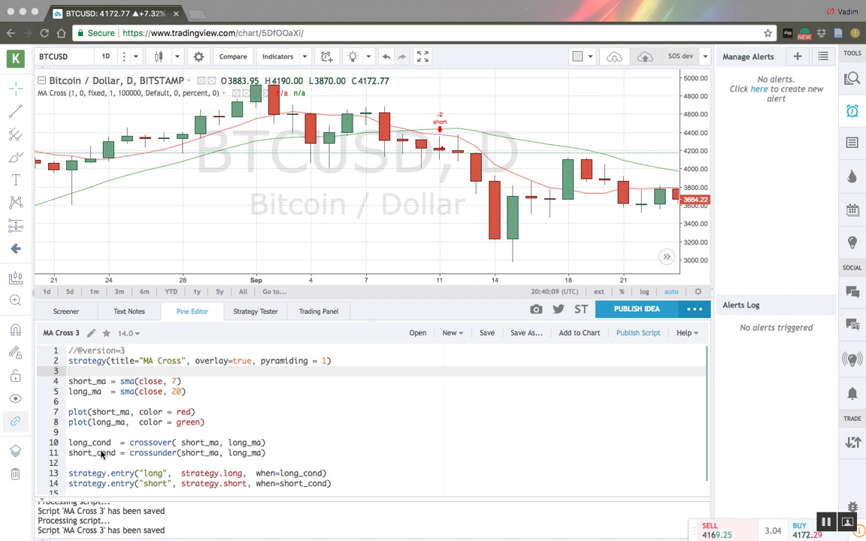
# Scroll down and select the alertcondition(long_cond, "long", "long") call on line 16
pyautogui.scroll(-1, 103, 454)
pyautogui.scroll(1, 103, 454)
pyautogui.scroll(-1, 103, 454)
pyautogui.scroll(-1, 103, 455)
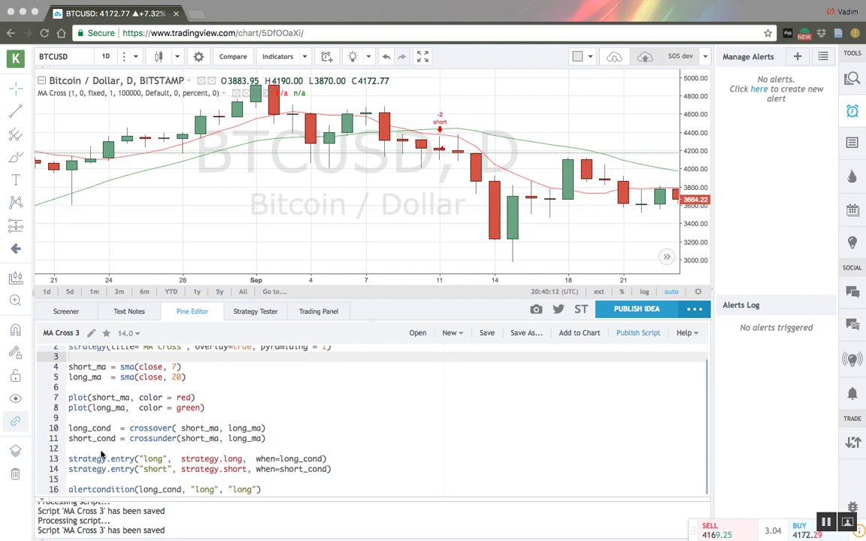
pyautogui.doubleClick(100, 490)
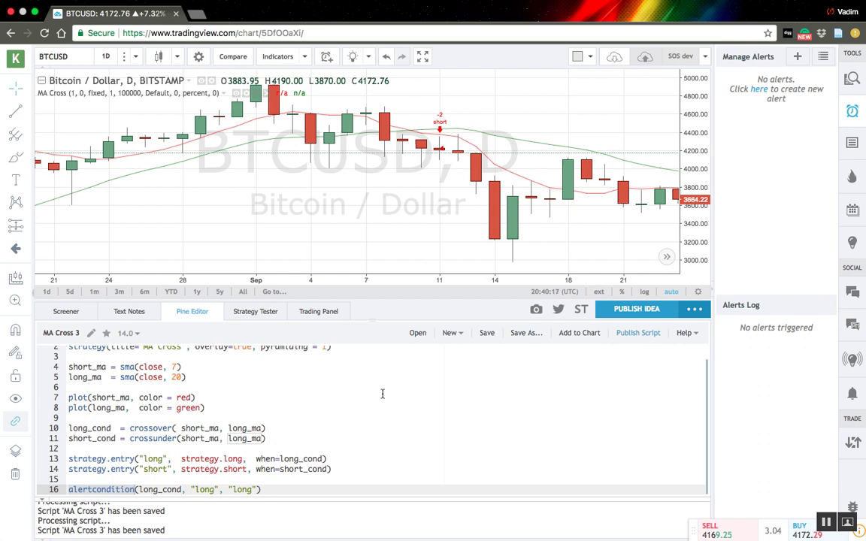
# Inspect the new alert's condition source, dismiss it, and go to line 2's strategy declaration
pyautogui.click(797, 58)
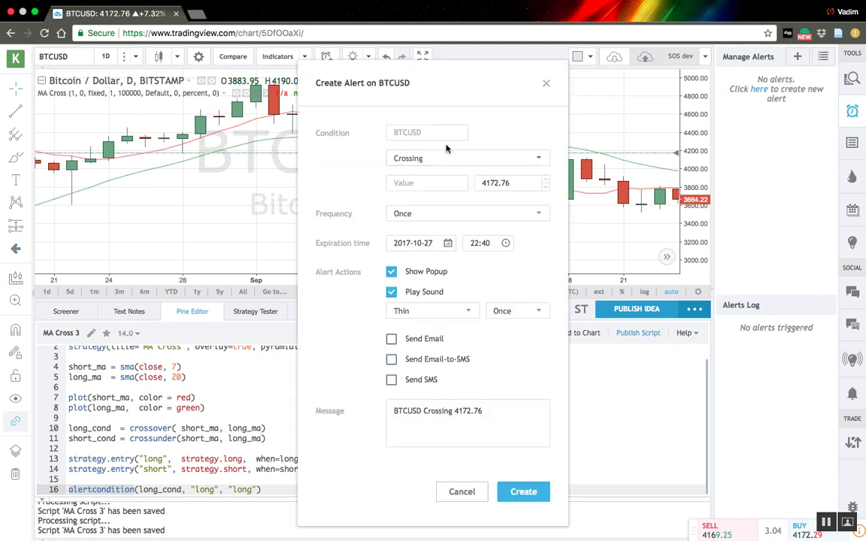
pyautogui.click(424, 132)
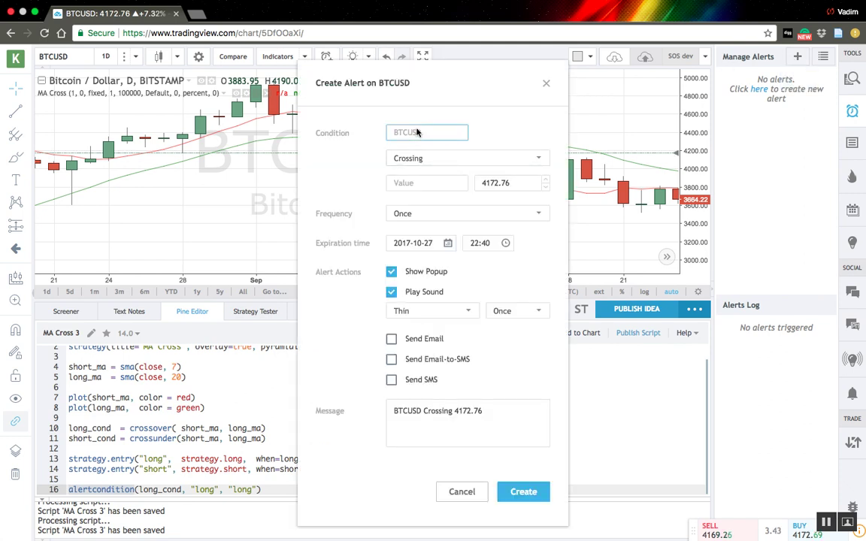
pyautogui.click(546, 84)
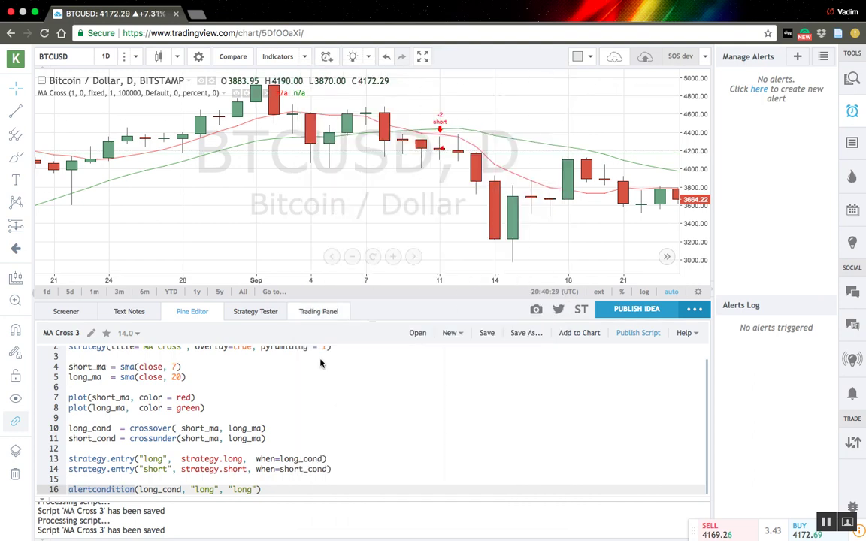
pyautogui.scroll(1, 297, 398)
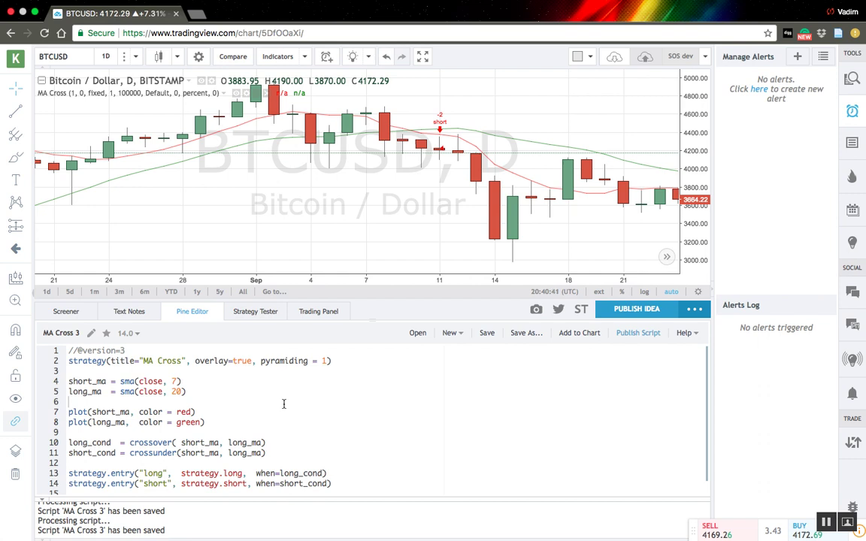
pyautogui.click(69, 361)
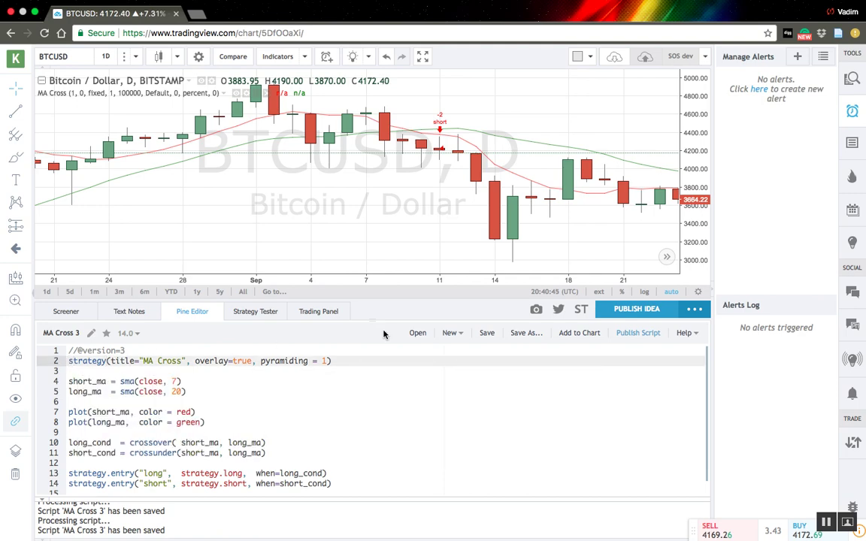
# Look up strategy in the Pine reference, undo a stray paste, and close the manual
pyautogui.press('F1')
pyautogui.click(79, 371)
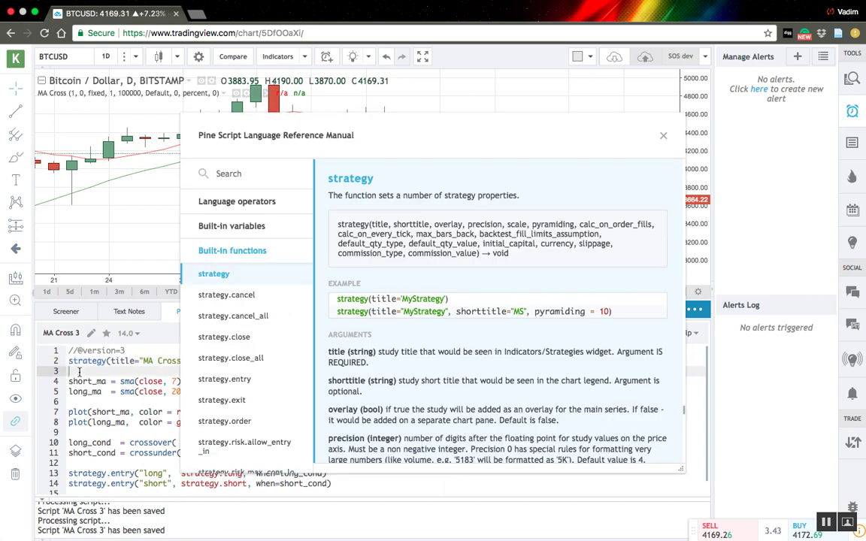
pyautogui.hotkey('ctrl', 'v')
pyautogui.hotkey('ctrl', 'z')
pyautogui.press('Escape')
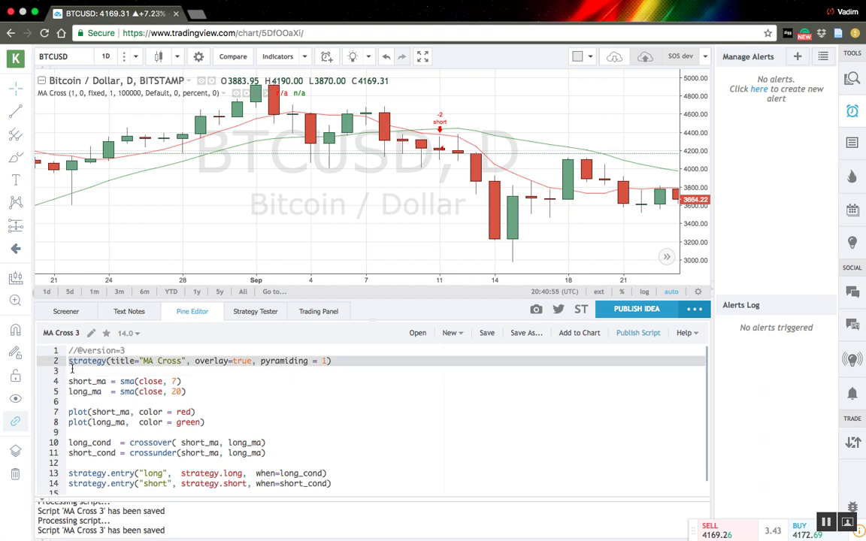
# Duplicate the strategy declaration and comment out the original line 2
pyautogui.hotkey('ctrl', 'c')
pyautogui.hotkey('ctrl', 'v')
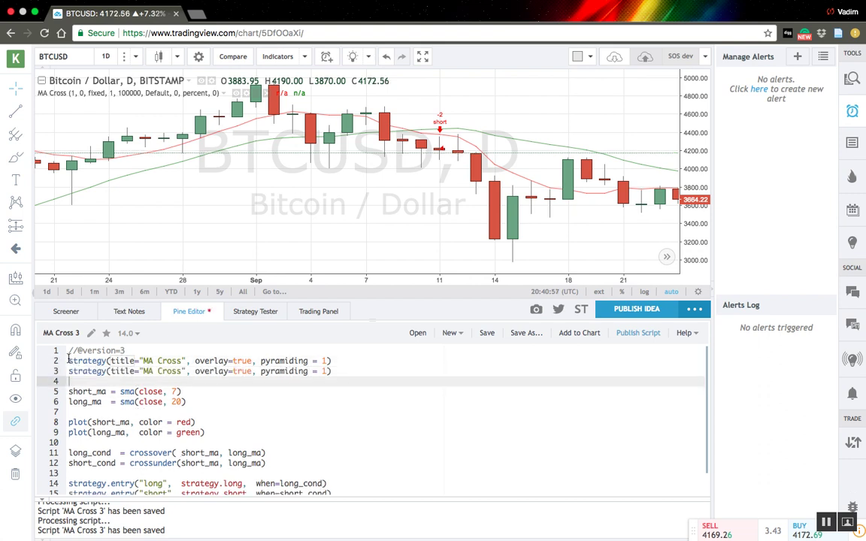
pyautogui.click(84, 362)
pyautogui.hotkey('ctrl', '/')
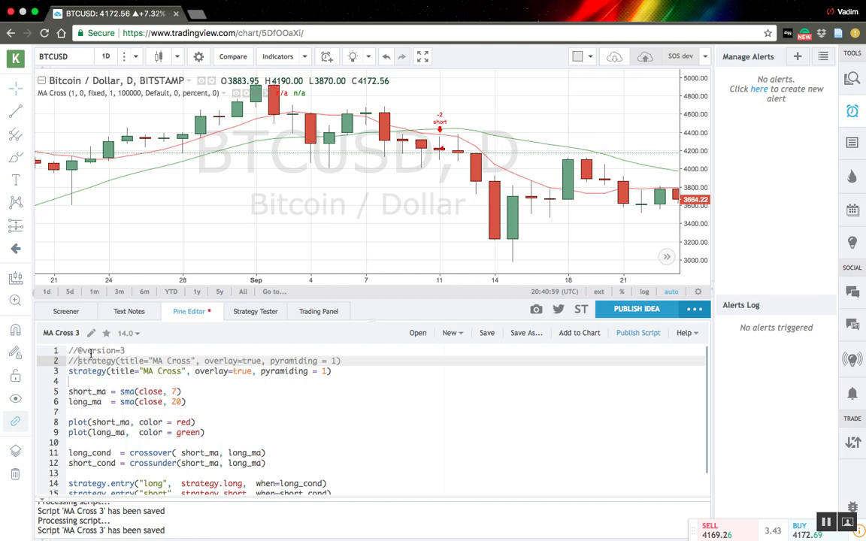
# Rename the copied declaration to study and remove its pyramiding argument
pyautogui.click(88, 370)
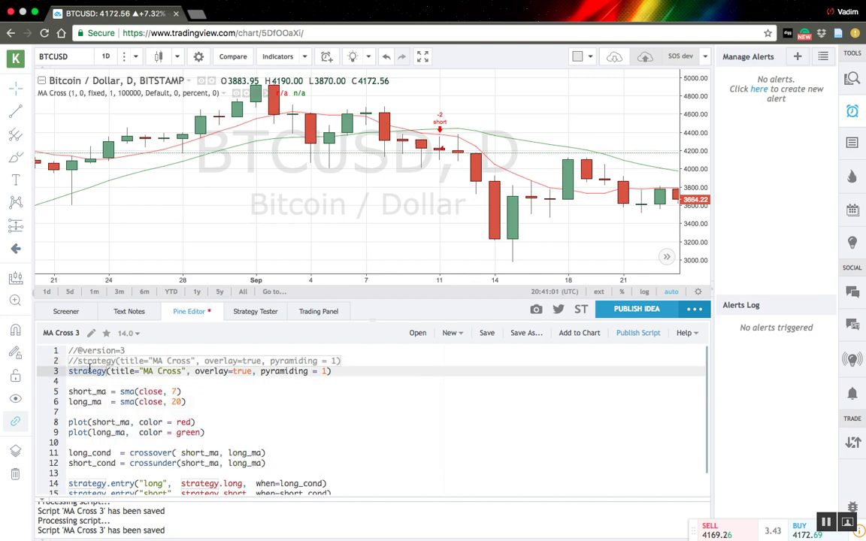
pyautogui.doubleClick(89, 369)
pyautogui.write('st')
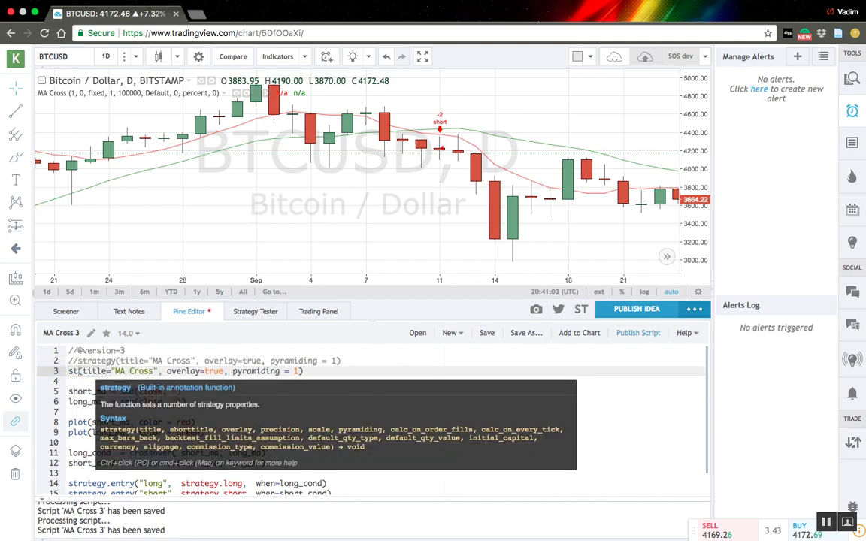
pyautogui.write('udy')
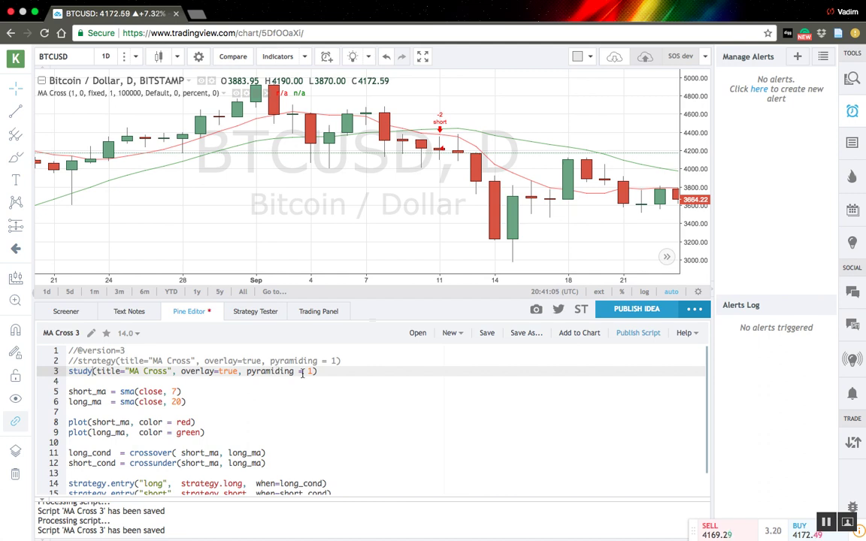
pyautogui.click(316, 371)
pyautogui.press('BackSpace')
pyautogui.press('BackSpace')
pyautogui.press('BackSpace')
pyautogui.press('BackSpace')
pyautogui.press('BackSpace')
pyautogui.press('BackSpace')
pyautogui.press('BackSpace')
pyautogui.press('BackSpace')
pyautogui.press('BackSpace')
pyautogui.press('BackSpace')
pyautogui.press('BackSpace')
pyautogui.press('BackSpace')
pyautogui.press('BackSpace')
pyautogui.press('BackSpace')
pyautogui.press('BackSpace')
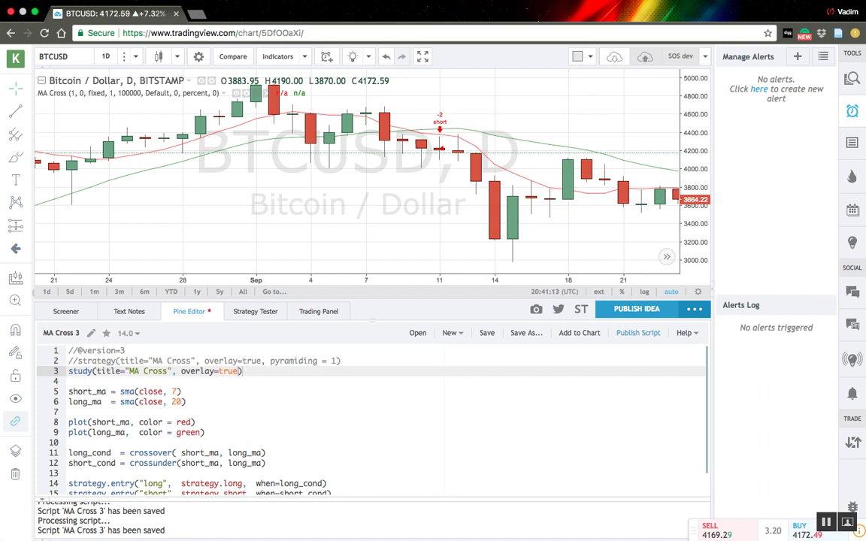
# Comment out the long and short strategy.entry lines 14–15 and add a blank line after them
pyautogui.scroll(-1, 290, 444)
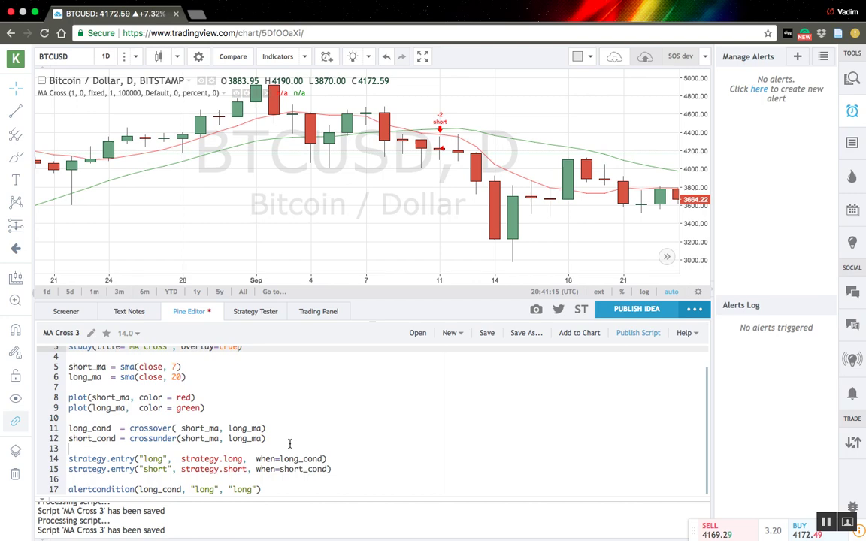
pyautogui.click(69, 459)
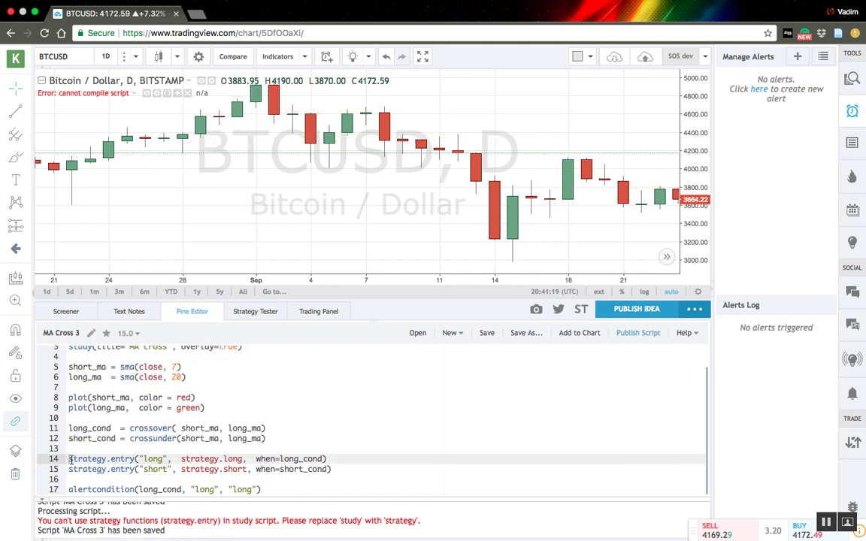
pyautogui.moveTo(97, 460)
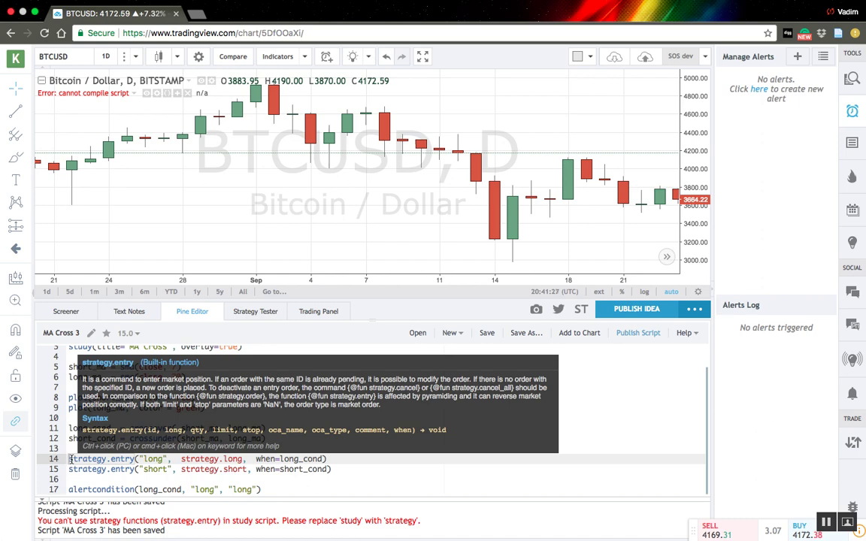
pyautogui.press('super+slash')
pyautogui.press('Down')
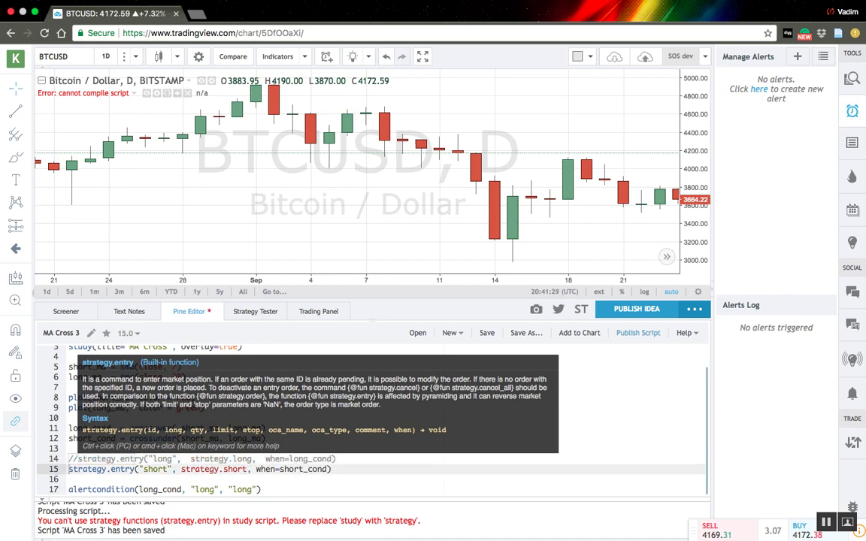
pyautogui.press('super+slash')
pyautogui.click(76, 479)
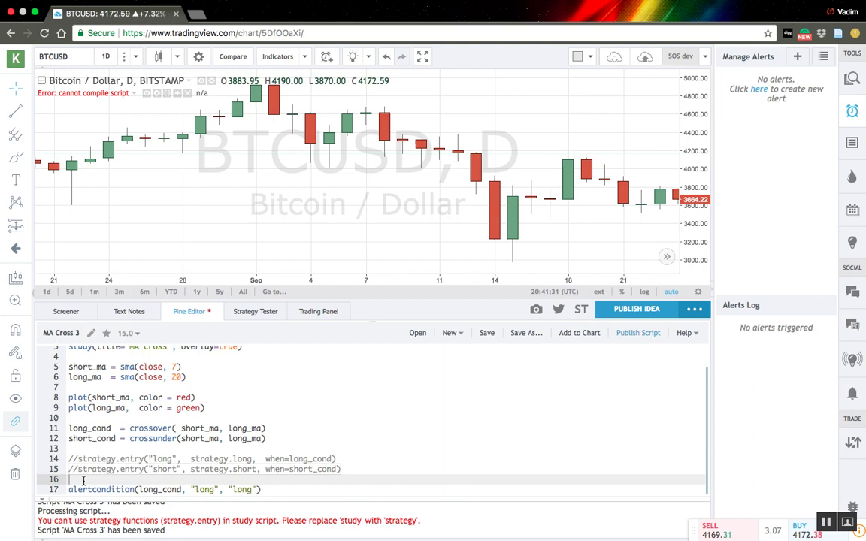
pyautogui.press('Return')
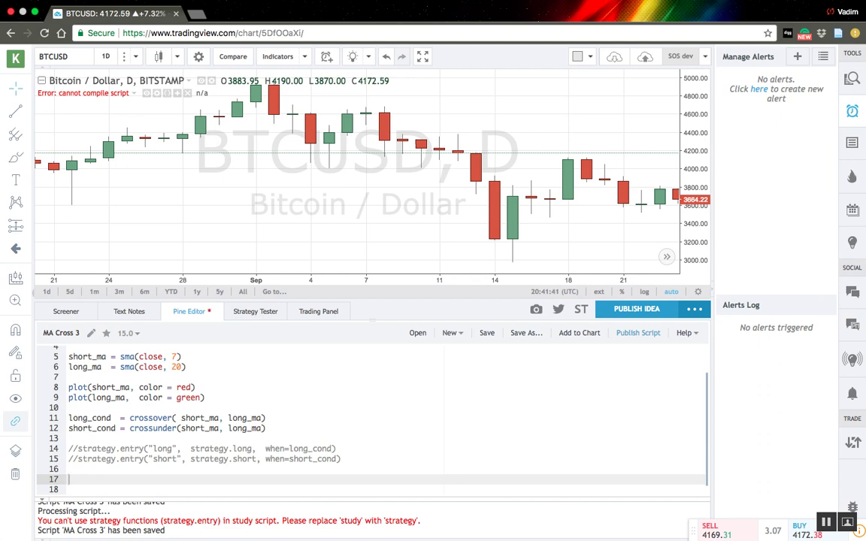
# Write plotchar(long_cond, char = "L", color = green) for the long marker
pyautogui.write('plot')
pyautogui.write('char(')
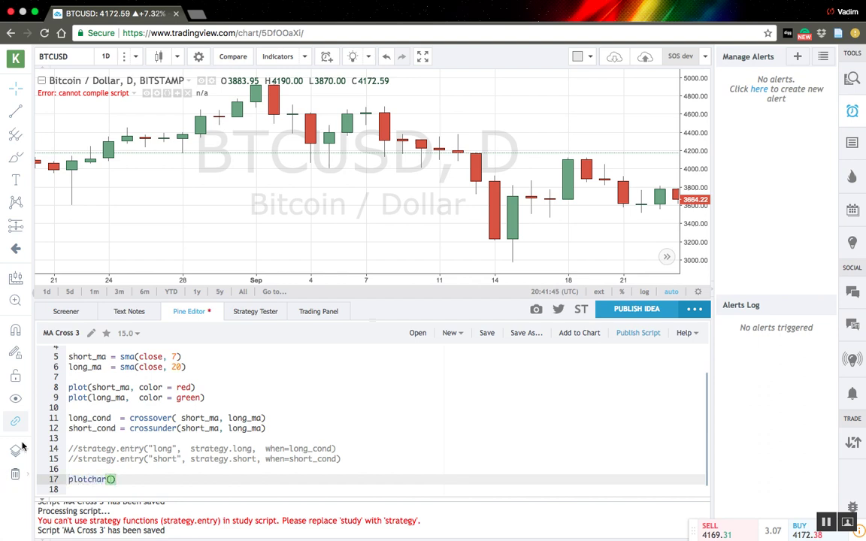
pyautogui.click(87, 373)
pyautogui.click(106, 469)
pyautogui.write('long_cond, cha')
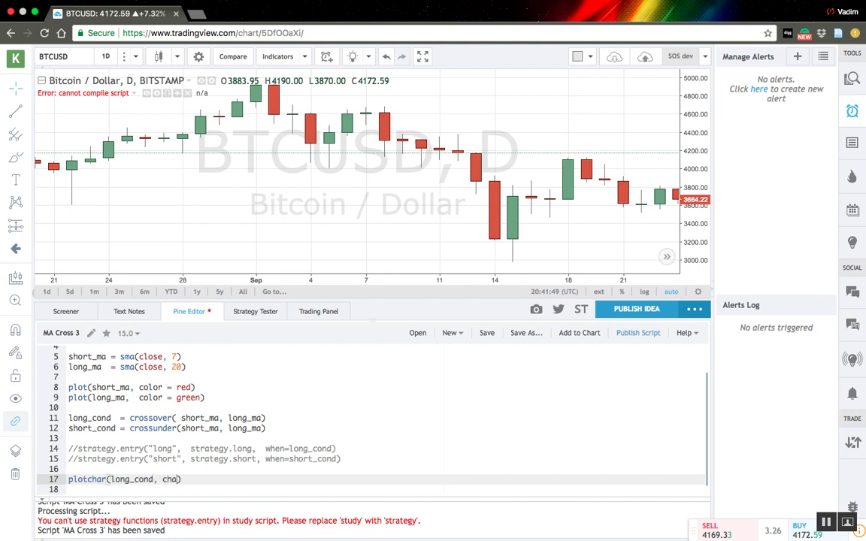
pyautogui.write('r = "')
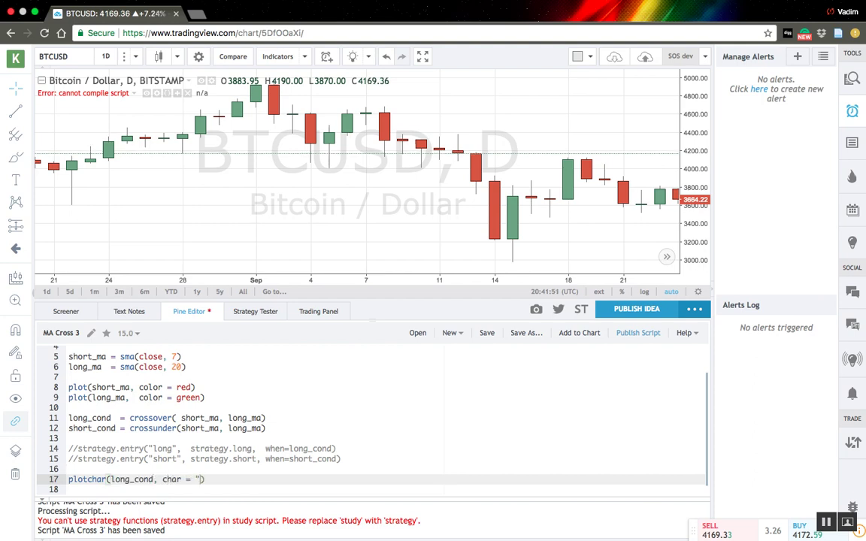
pyautogui.write('L".')
pyautogui.press('BackSpace')
pyautogui.write(', color = "')
pyautogui.press('BackSpace')
pyautogui.write('green')
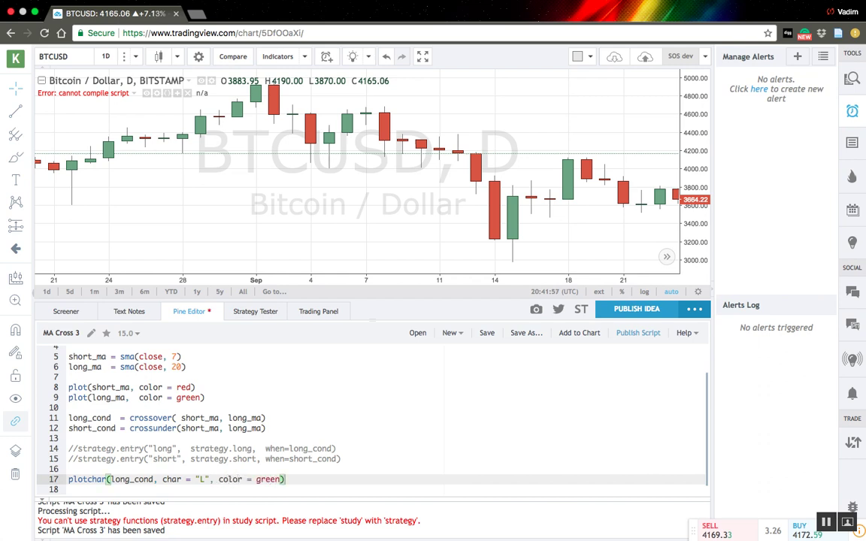
# Duplicate the plotchar line as short_cond with char "S", selecting its colour to change
pyautogui.hotkey('ctrl', 'v')
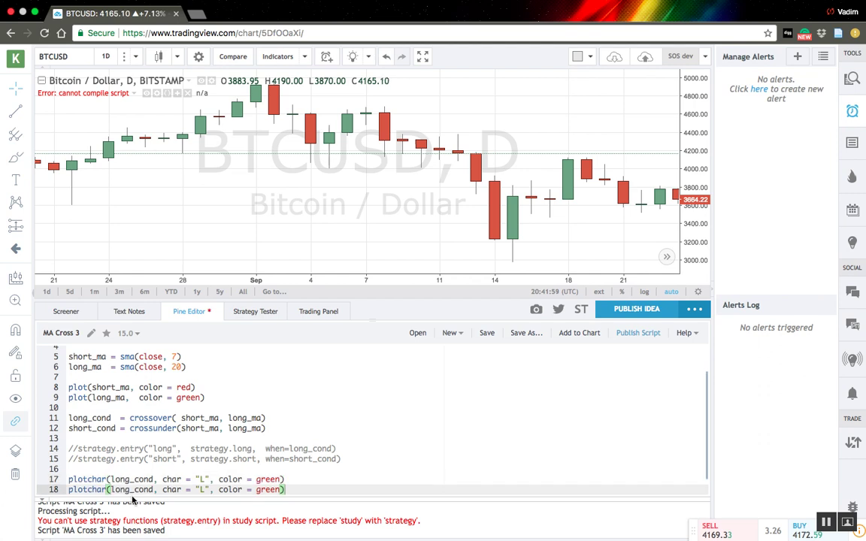
pyautogui.moveTo(110, 490); pyautogui.dragTo(128, 490)
pyautogui.write('short')
pyautogui.doubleClick(203, 489)
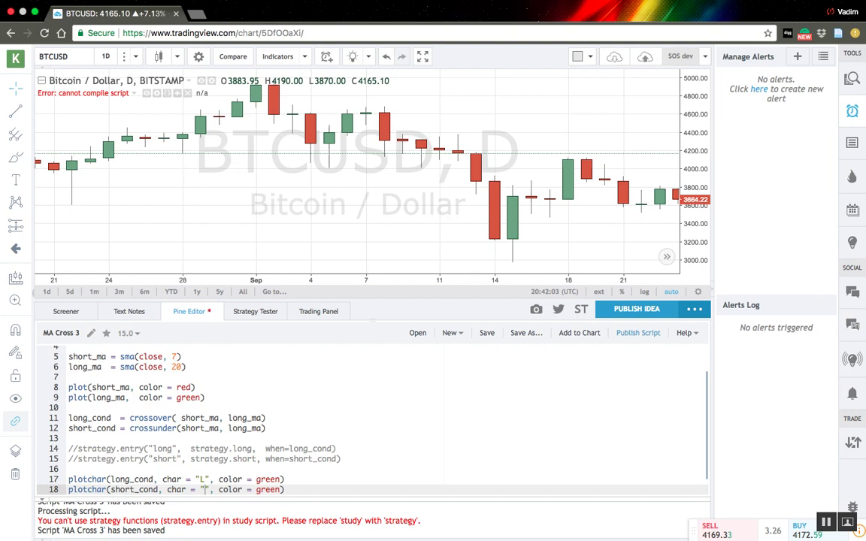
pyautogui.write('S')
pyautogui.doubleClick(269, 490)
# Make the S marker red and paste two alertcondition lines below the markers
pyautogui.write('red')
pyautogui.press('Return')
pyautogui.press('Return')
pyautogui.hotkey('ctrl', 'v')
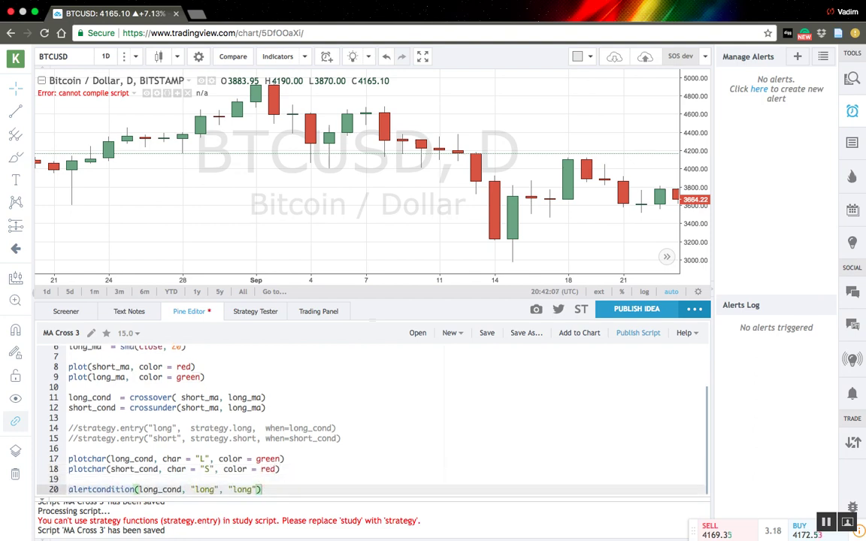
pyautogui.press('Return')
pyautogui.hotkey('ctrl', 'v')
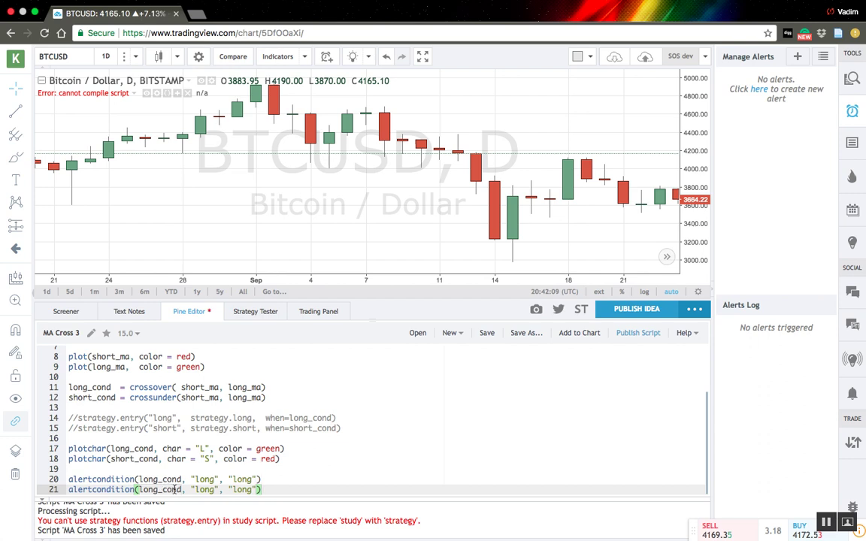
# Change the second alertcondition to short_cond, "short", "short" and save the script
pyautogui.click(182, 490)
pyautogui.press('BackSpace')
pyautogui.press('BackSpace')
pyautogui.press('BackSpace')
pyautogui.write('short')
pyautogui.doubleClick(205, 490)
pyautogui.write('shor')
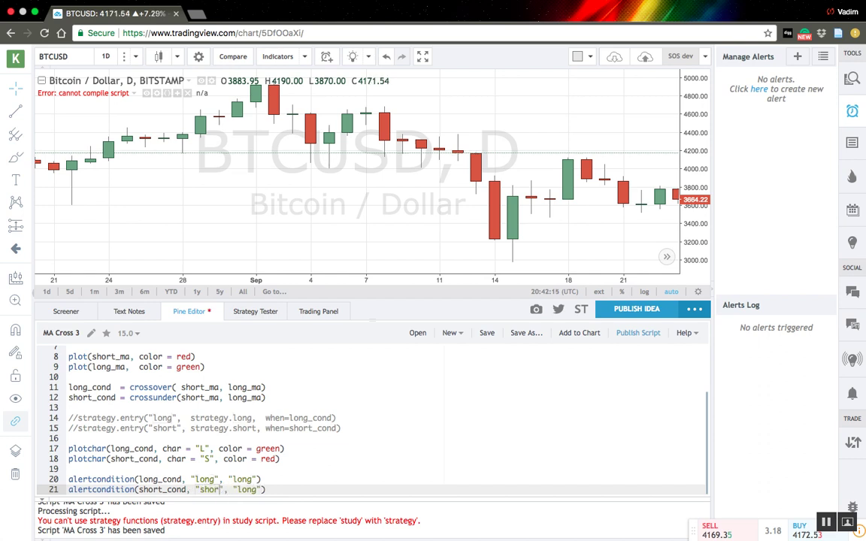
pyautogui.write('t')
pyautogui.doubleClick(248, 489)
pyautogui.write('shor')
pyautogui.write('t')
pyautogui.hotkey('ctrl', 's')
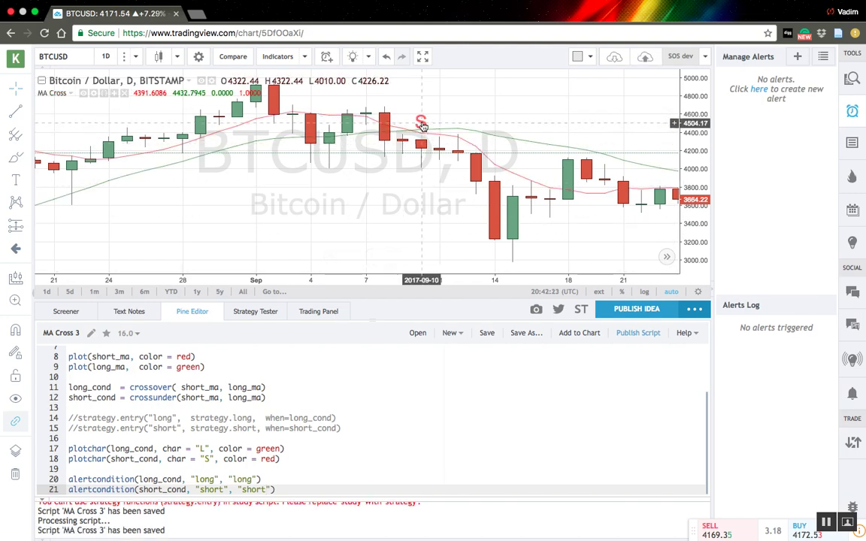
pyautogui.hscroll(-5, 422, 124)
pyautogui.hscroll(-5, 422, 124)
pyautogui.hscroll(-3, 422, 124)
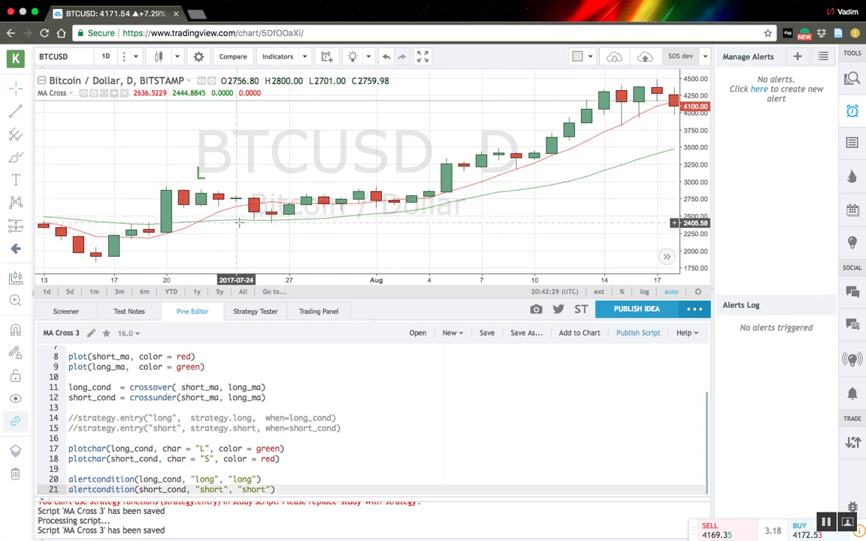
pyautogui.hscroll(5, 238, 222)
pyautogui.hscroll(5, 238, 223)
pyautogui.hscroll(5, 238, 222)
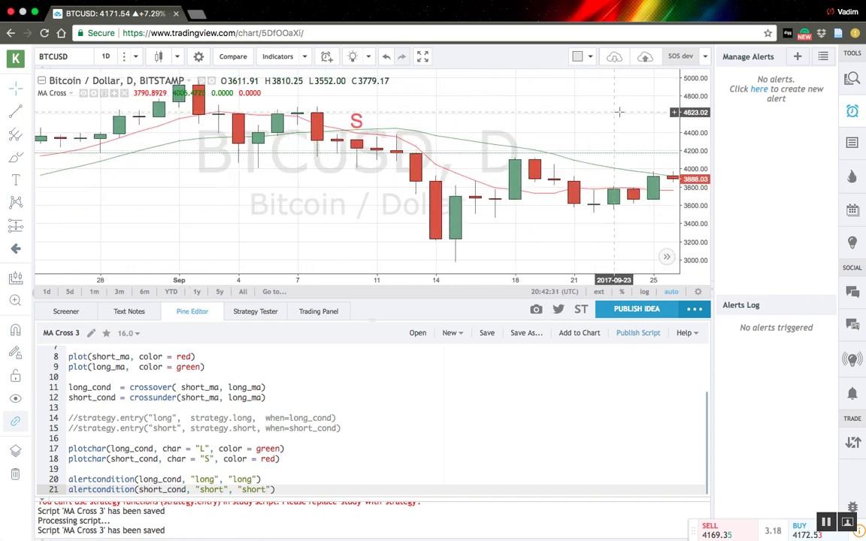
pyautogui.hotkey('alt', 'a')
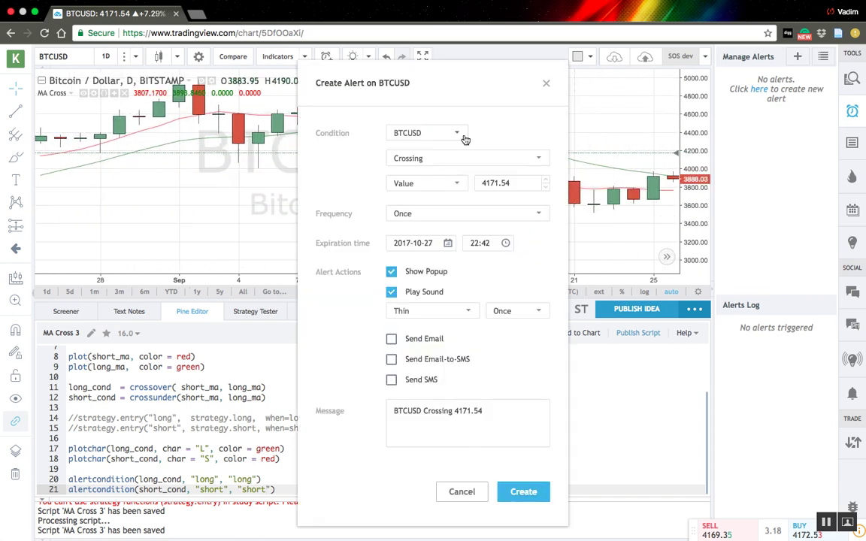
pyautogui.click(421, 133)
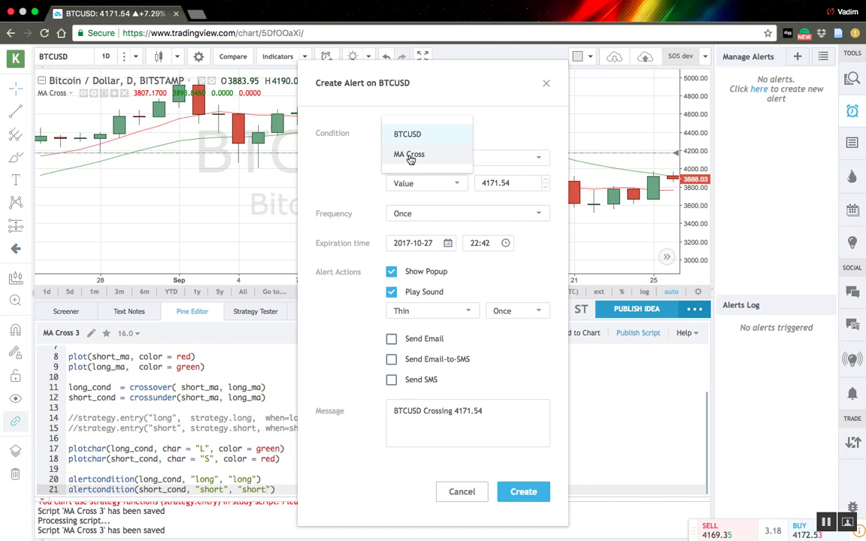
pyautogui.click(411, 156)
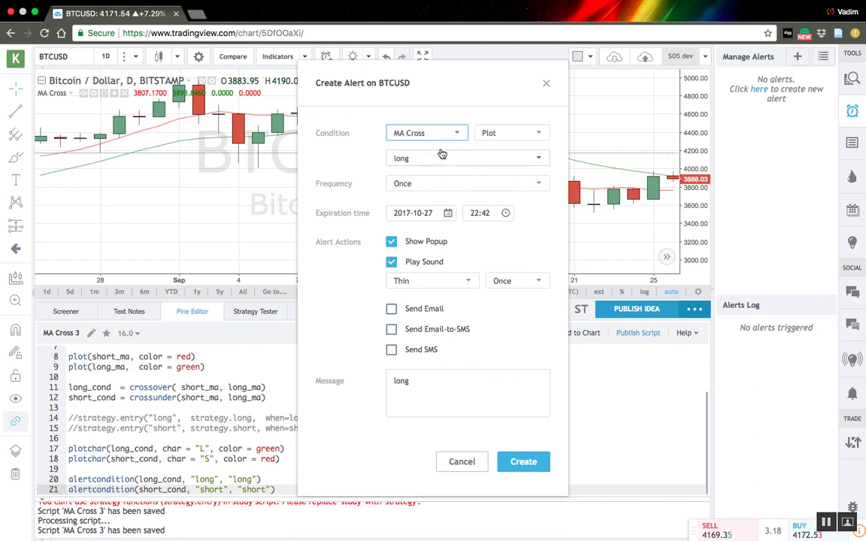
pyautogui.click(546, 83)
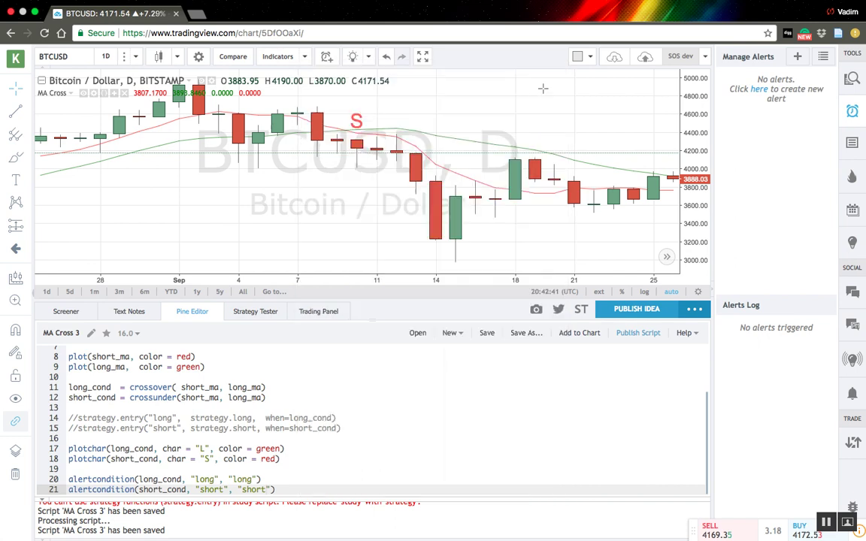
pyautogui.scroll(2, 303, 390)
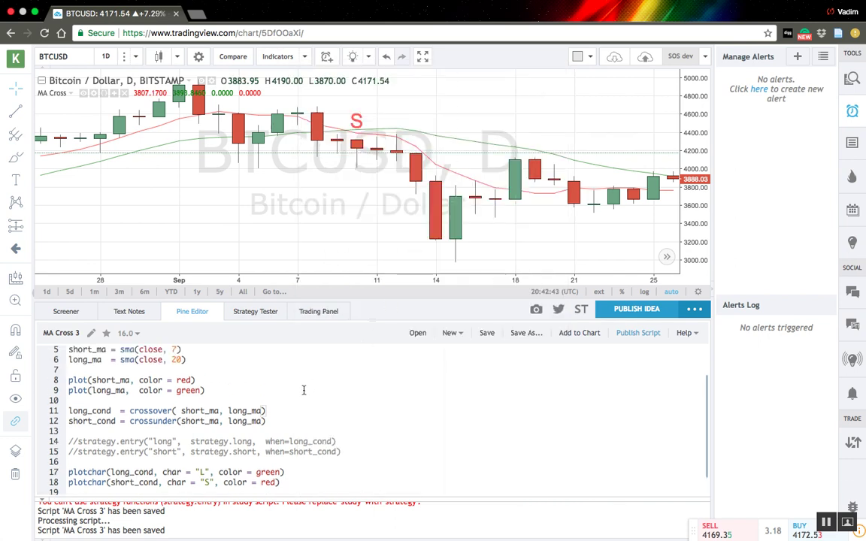
pyautogui.scroll(2, 304, 391)
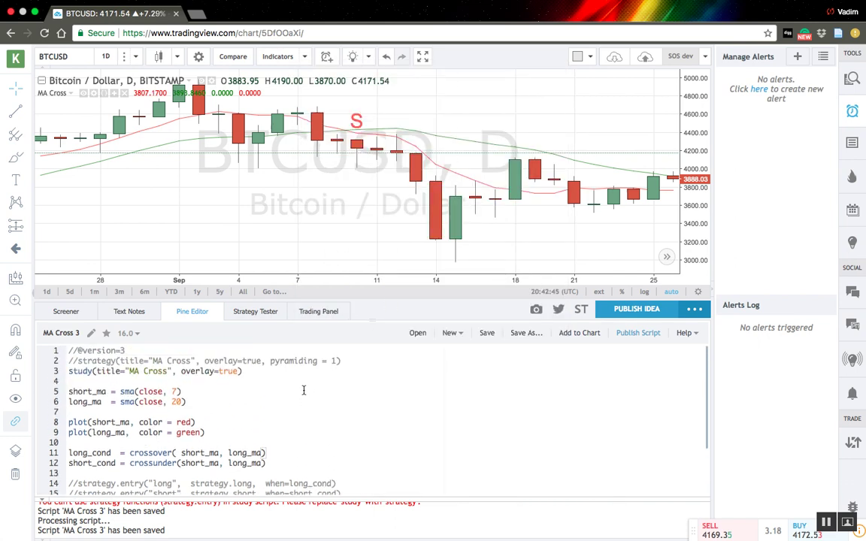